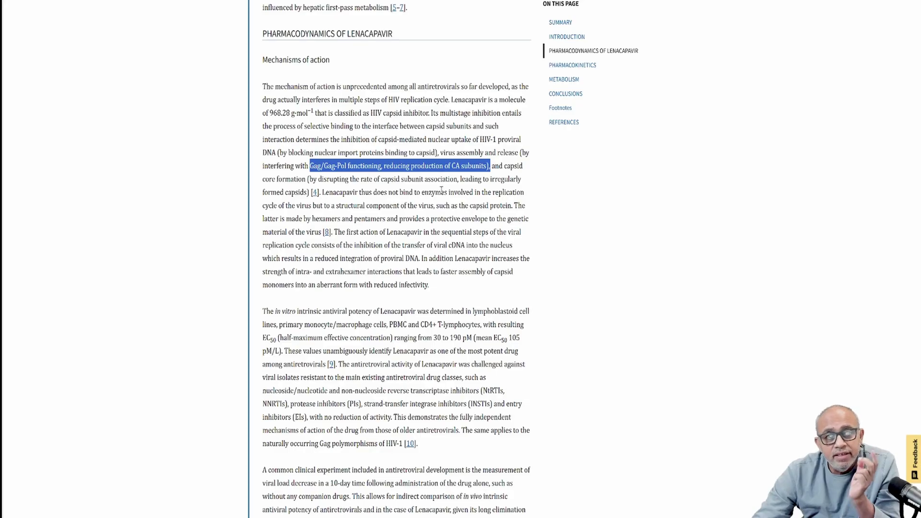
scroll(444, 190, up, 2)
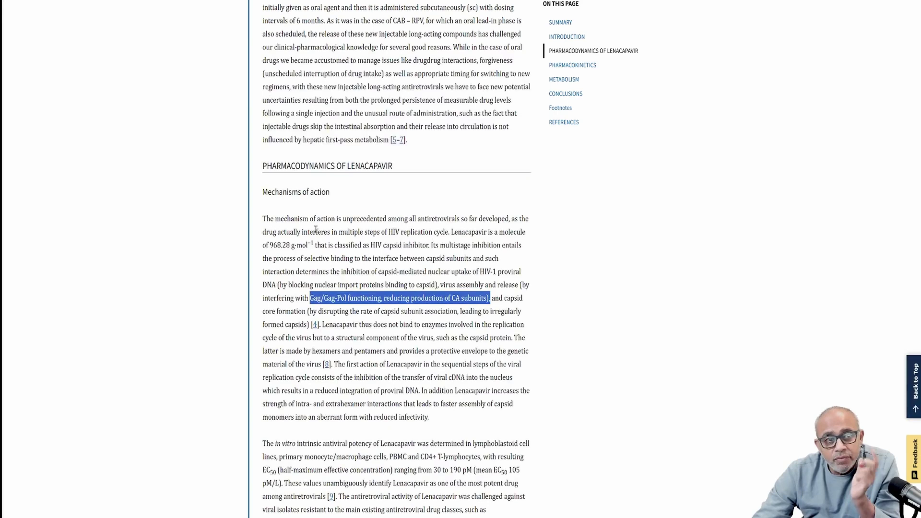
scroll(306, 216, down, 2)
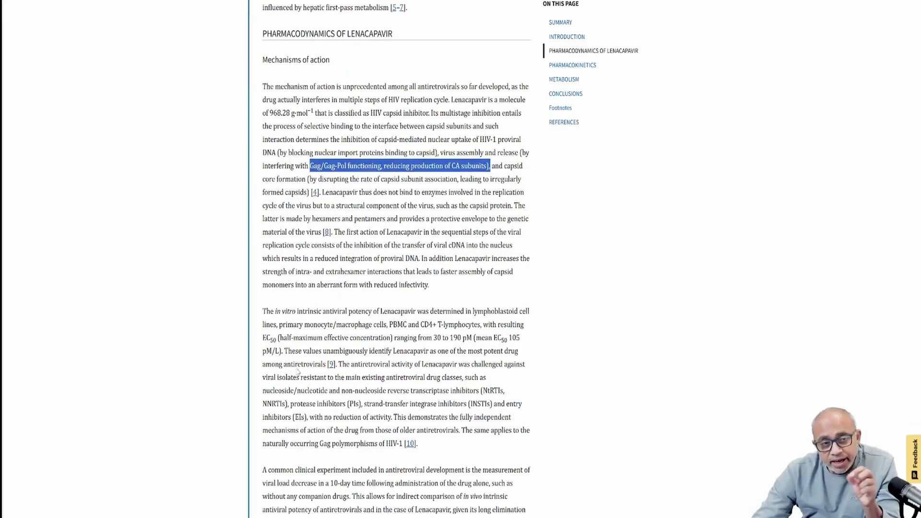